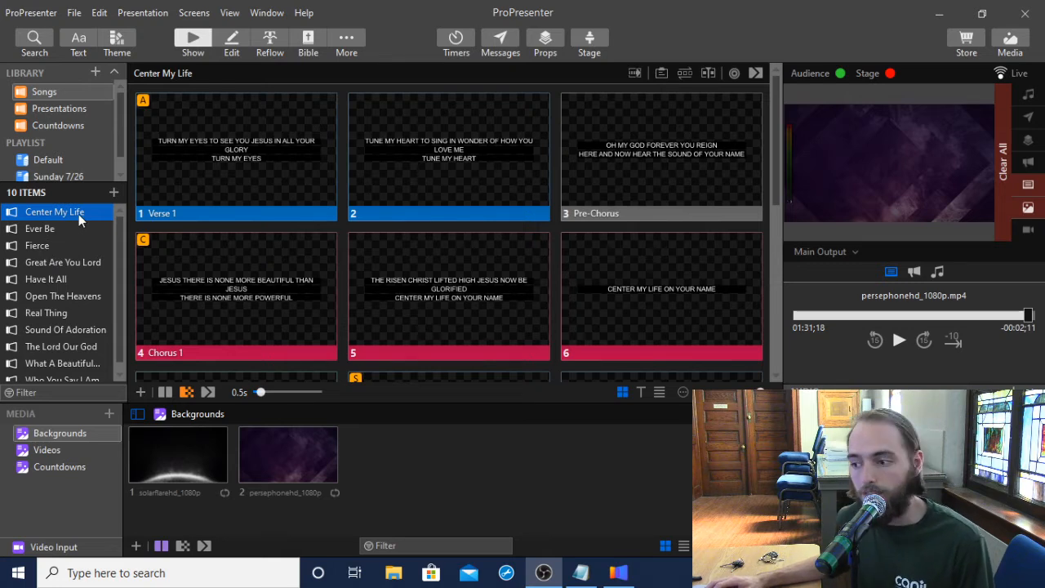
Compare the opening slides of Fierce and Center My Life, and resume playback of the persephonehd_1080p background
left_click(45, 244)
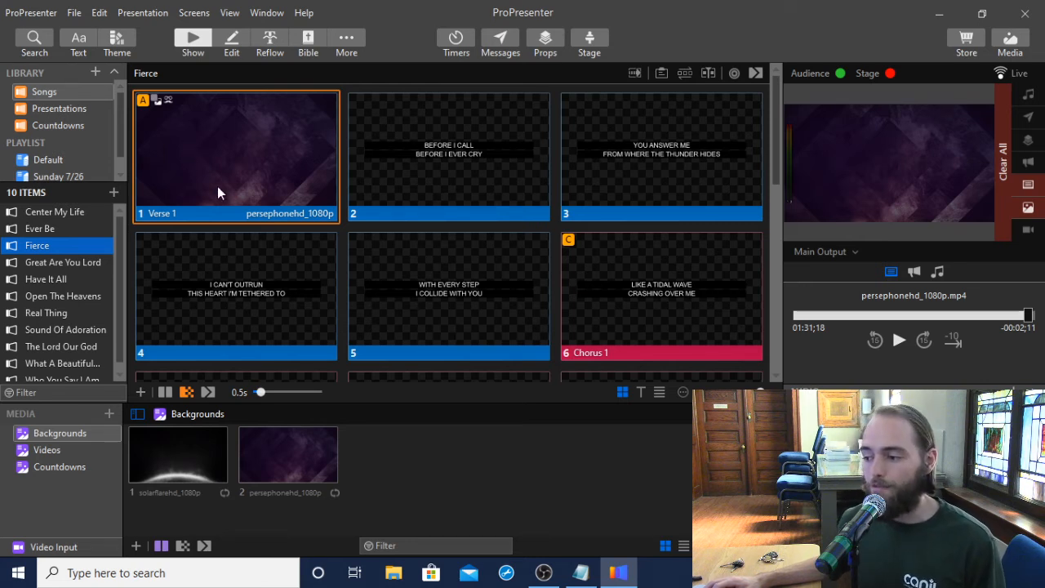
left_click(72, 211)
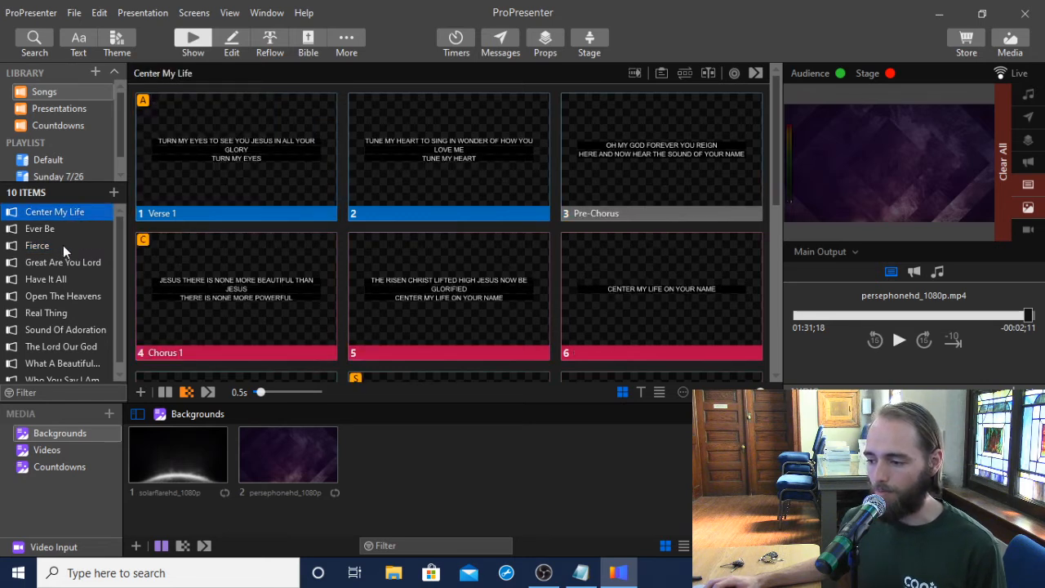
left_click(49, 245)
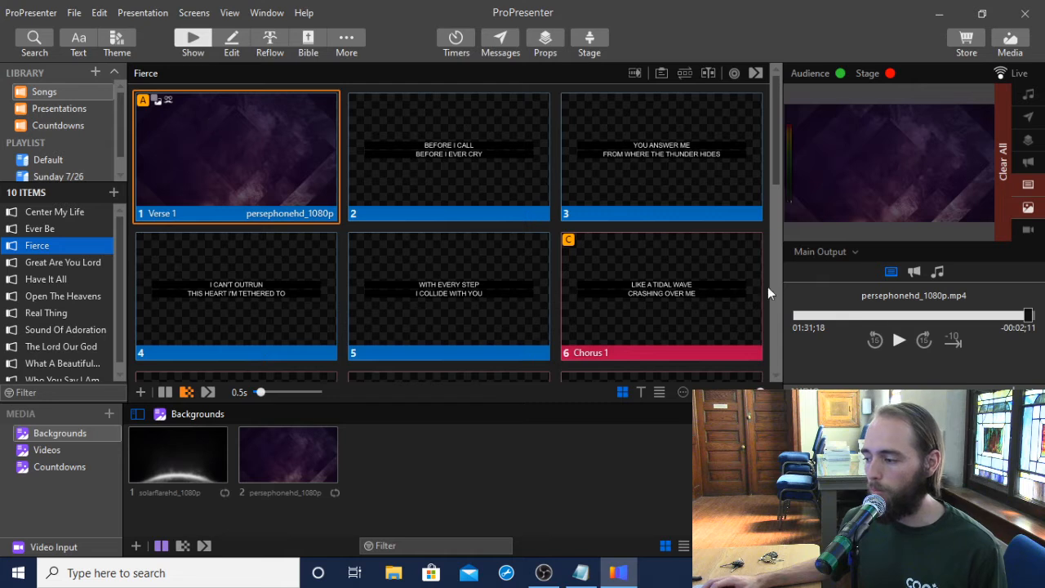
left_click(898, 339)
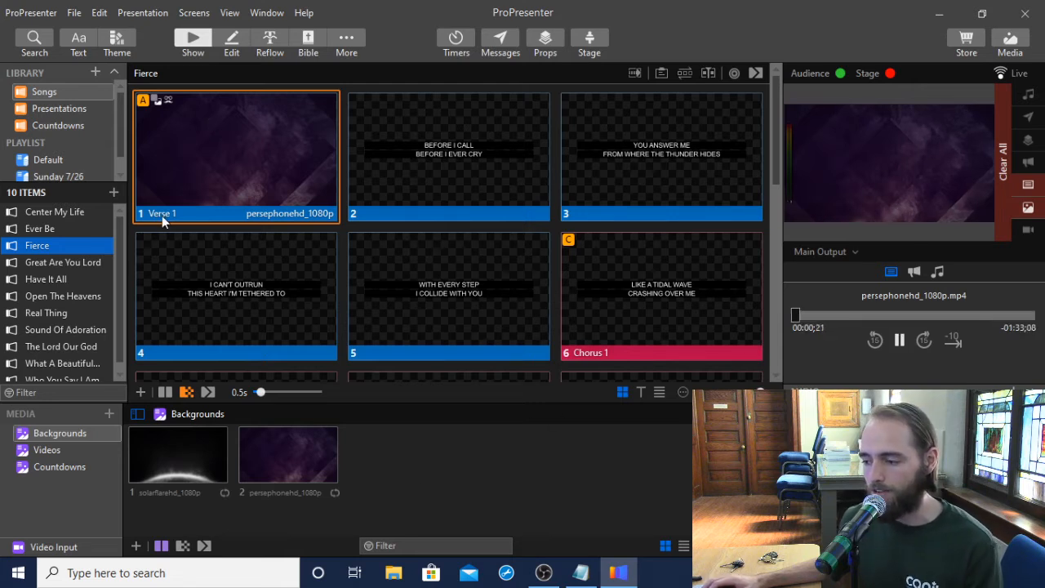
Add the solarflarehd_1080p background as a new first slide of Center My Life
left_click(62, 213)
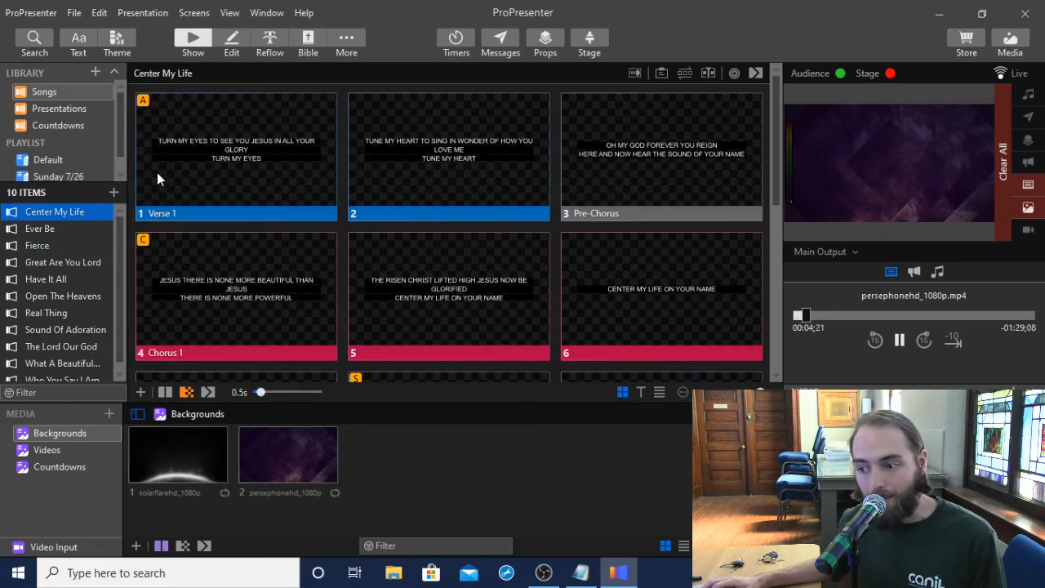
left_click(36, 434)
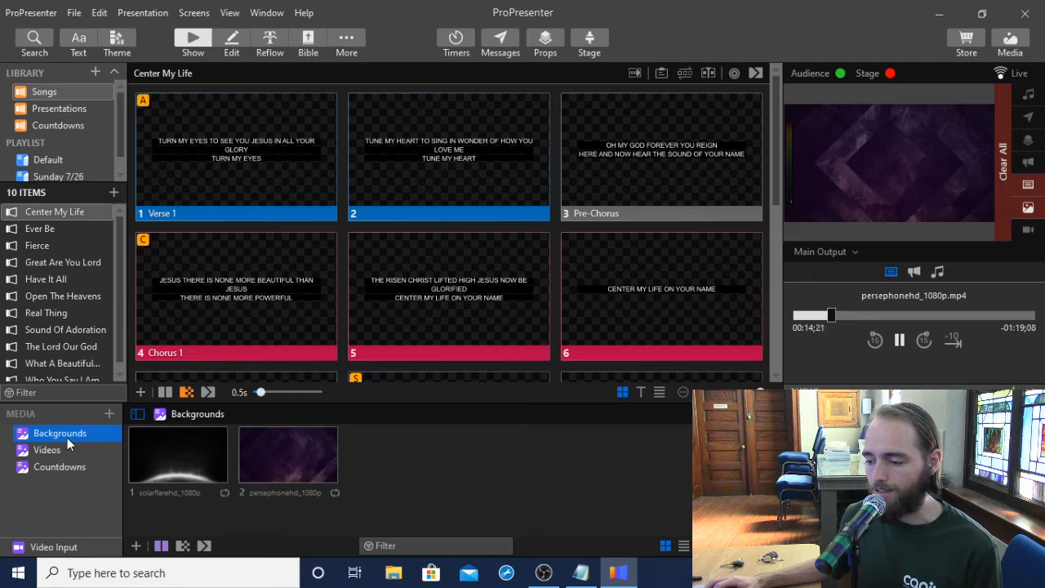
left_click(179, 465)
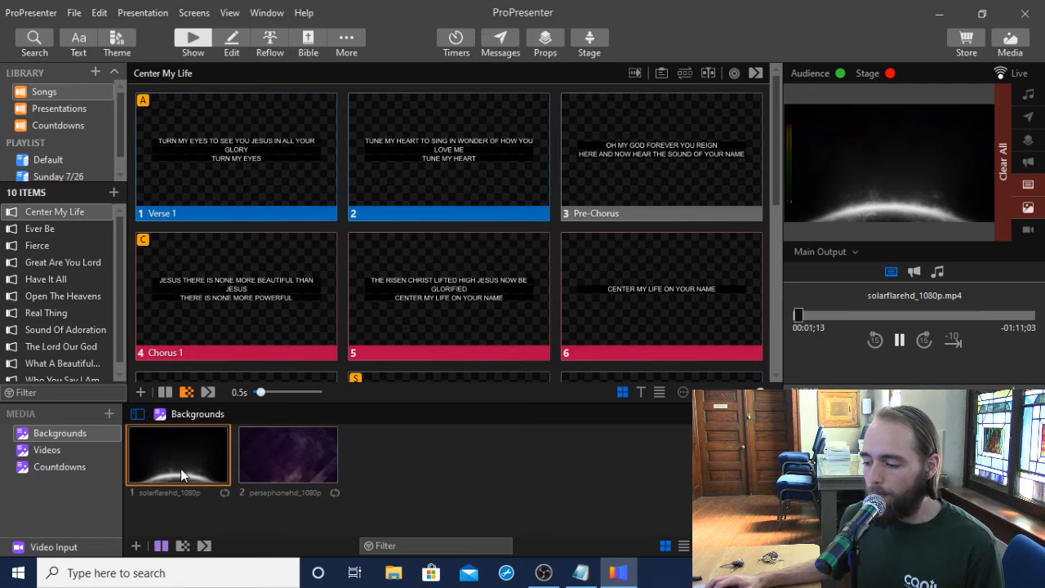
left_click_drag(181, 469, 141, 147)
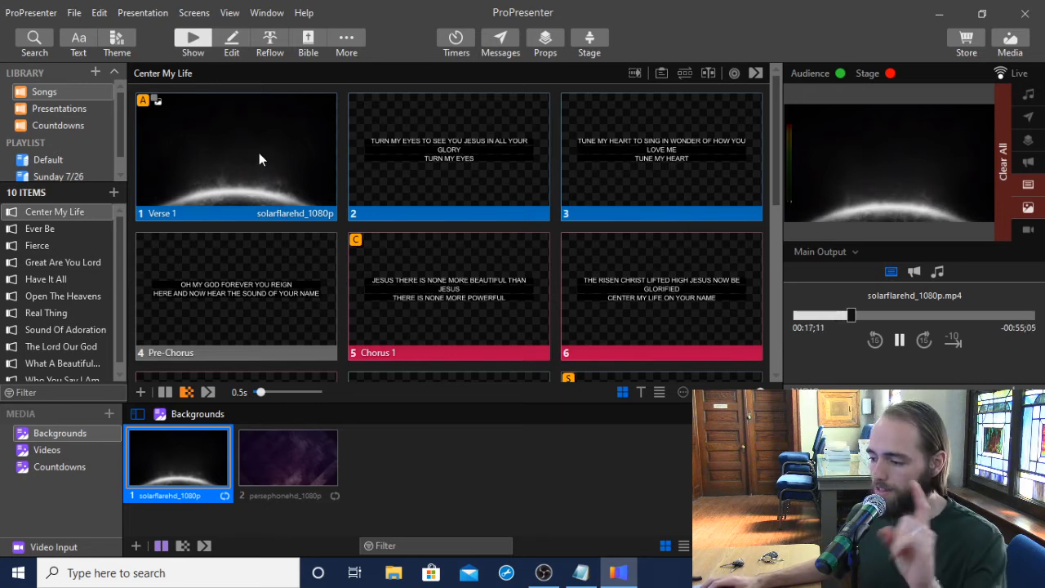
Compare the first slide of Fierce with that of Center My Life, and send Center My Life's first slide live
left_click(66, 245)
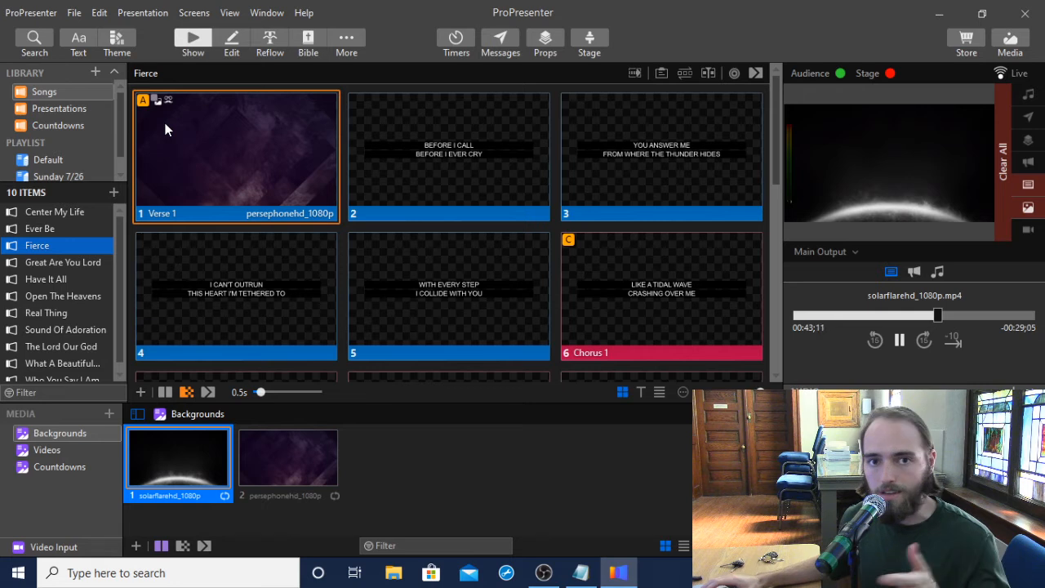
left_click(54, 211)
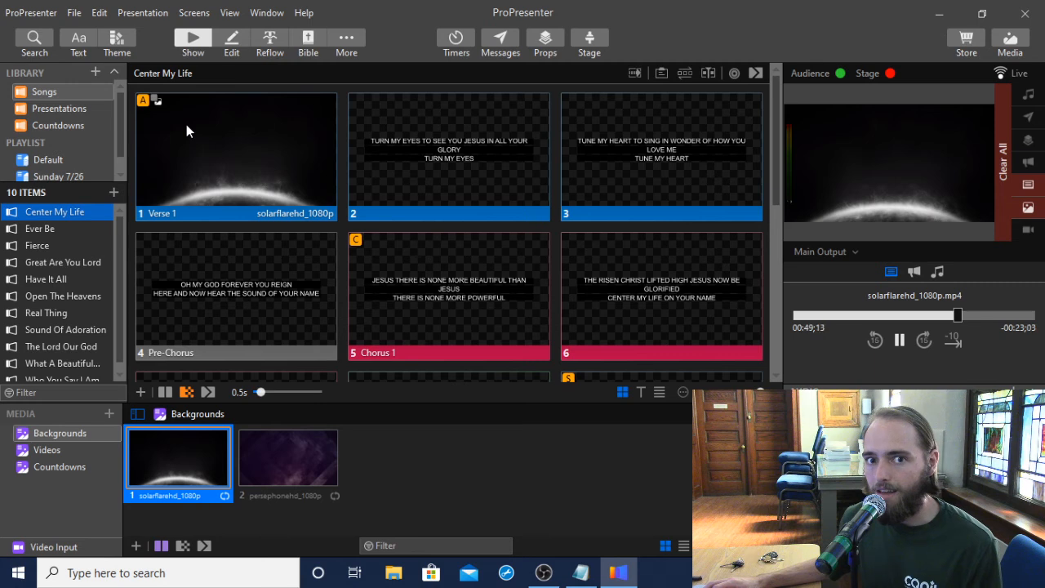
right_click(186, 130)
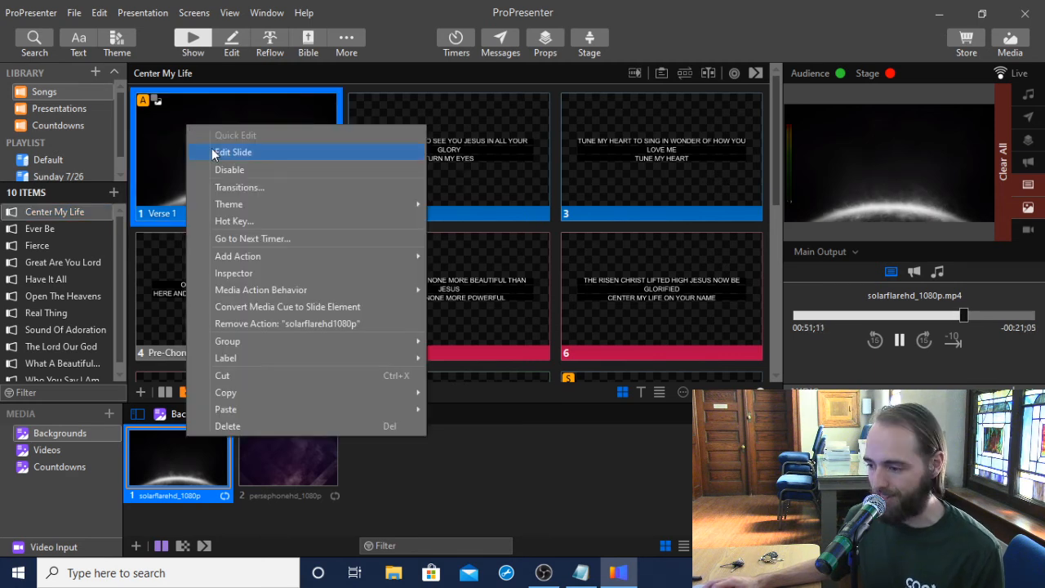
left_click(155, 162)
left_click(154, 162)
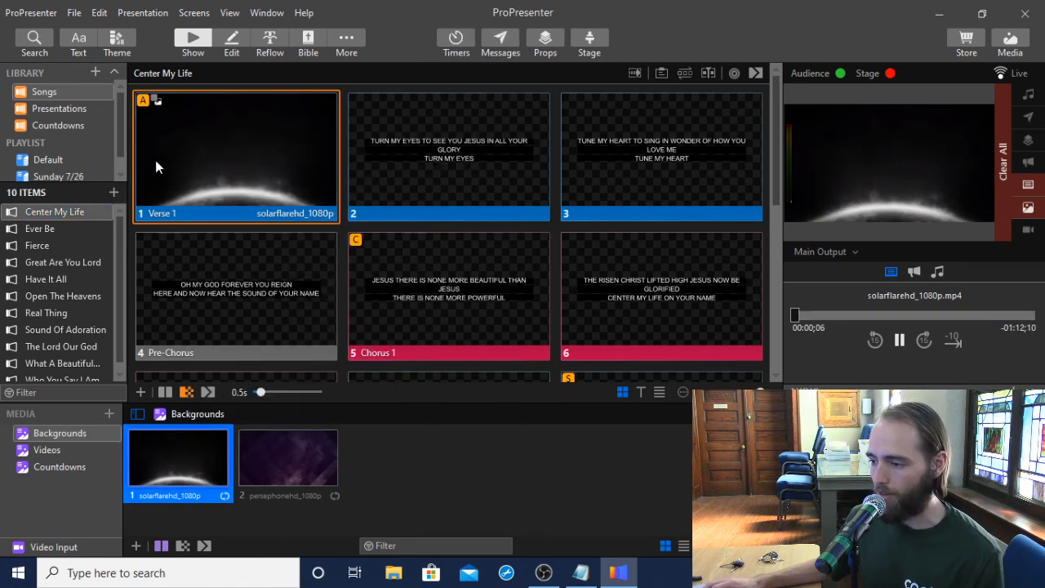
Add an Audience Look action set to Songs to the first slide of Center My Life
right_click(193, 136)
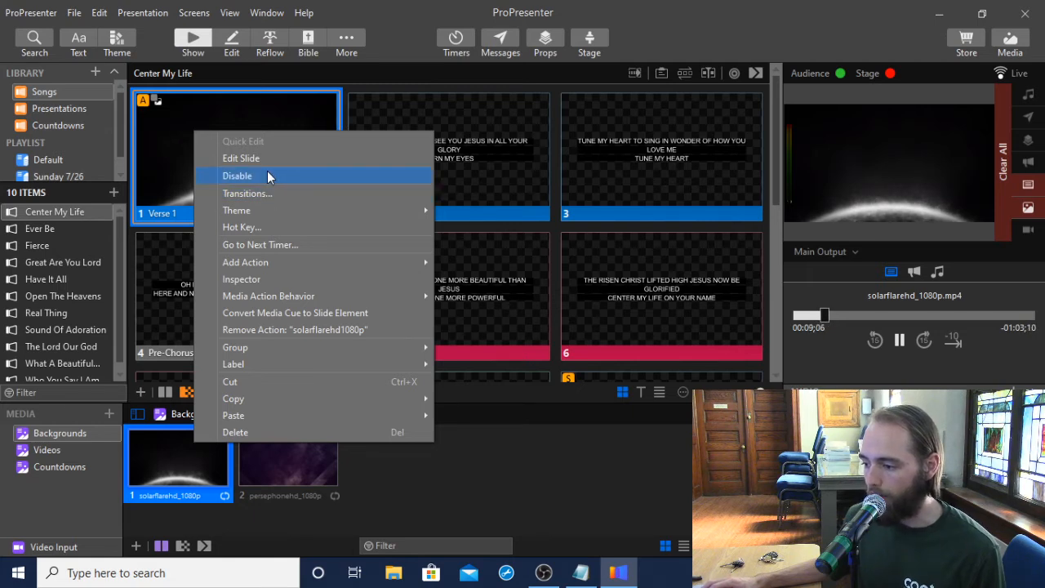
mouse_move(275, 267)
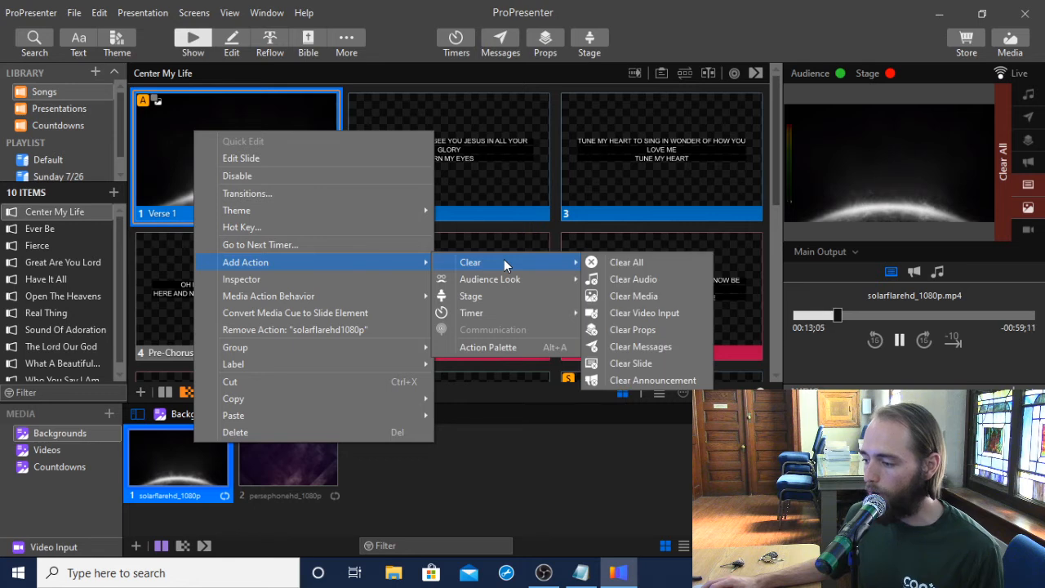
mouse_move(506, 280)
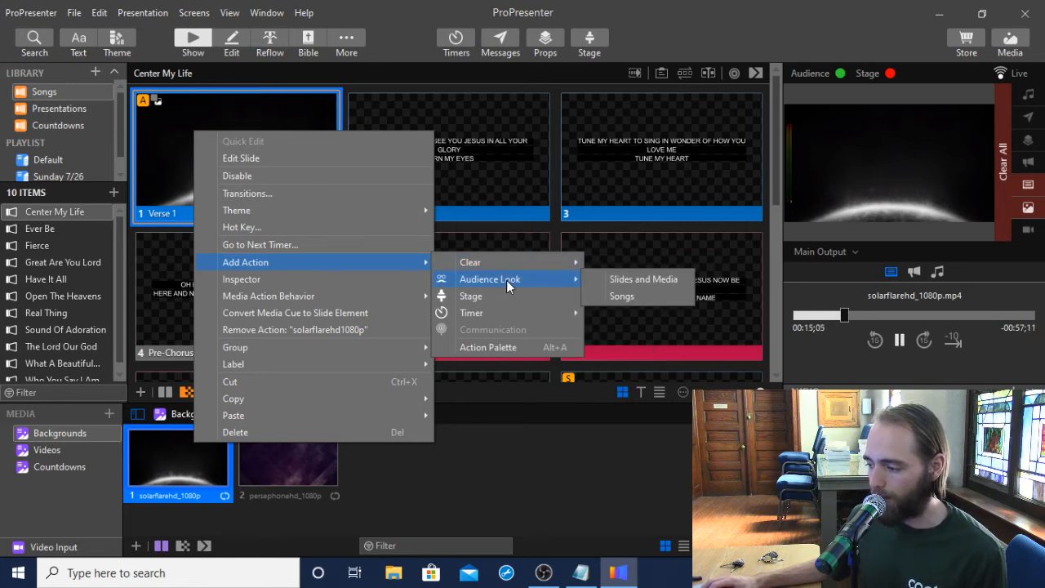
left_click(652, 296)
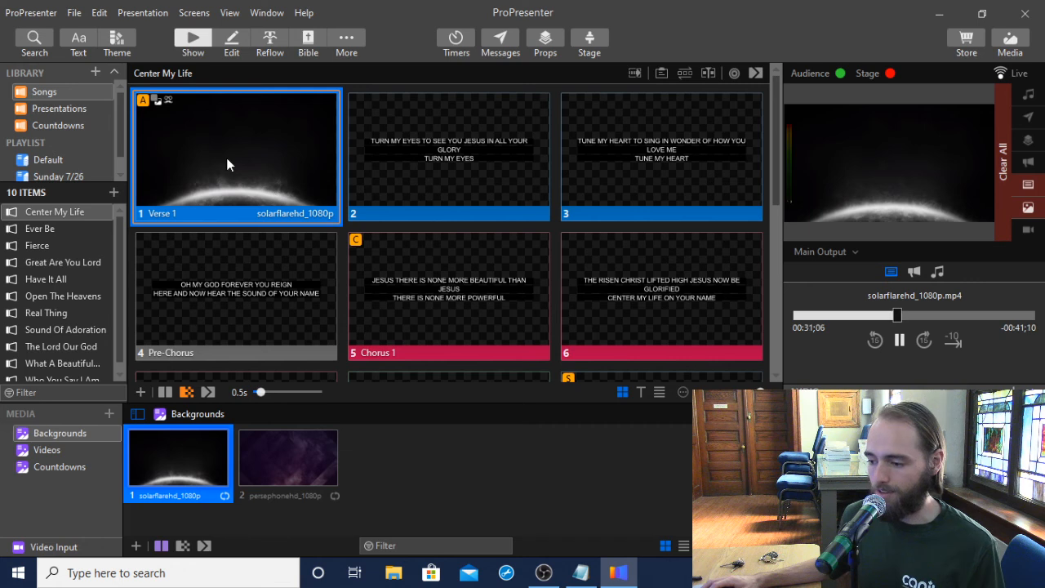
Review the look options of the first slide's Audience Look action and keep Songs selected
right_click(169, 100)
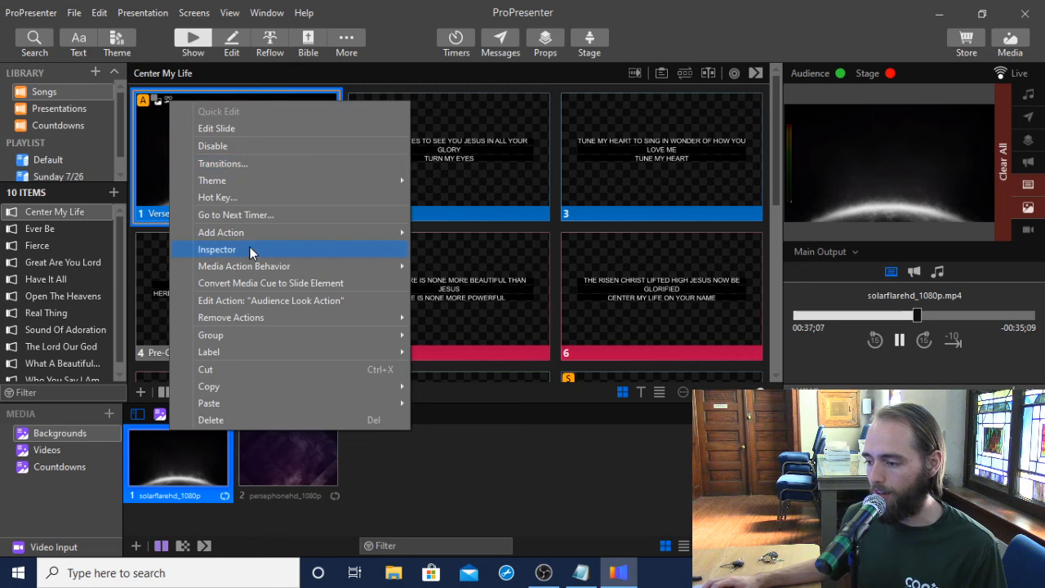
mouse_move(259, 236)
mouse_move(457, 249)
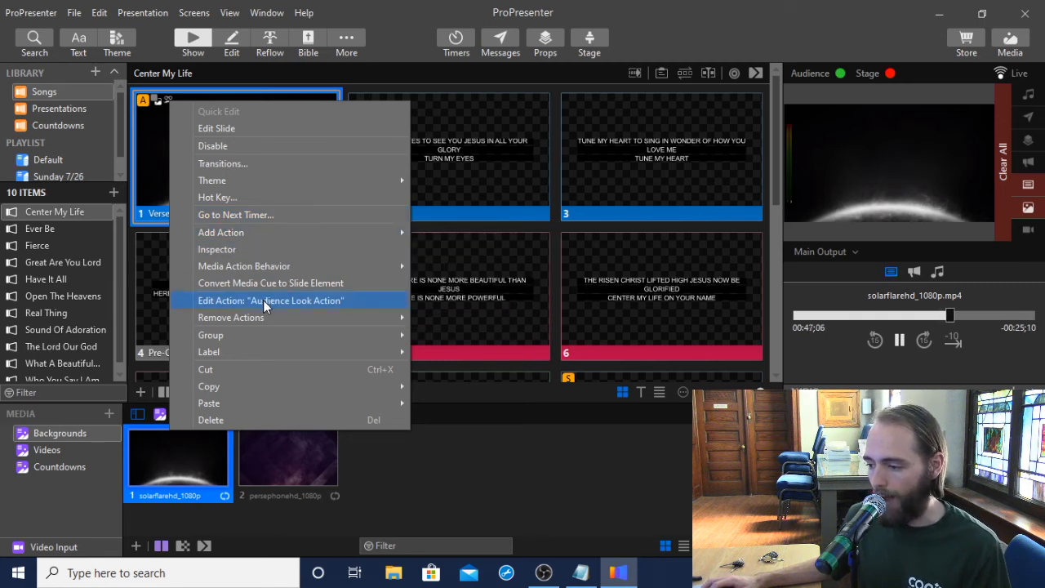
left_click(382, 299)
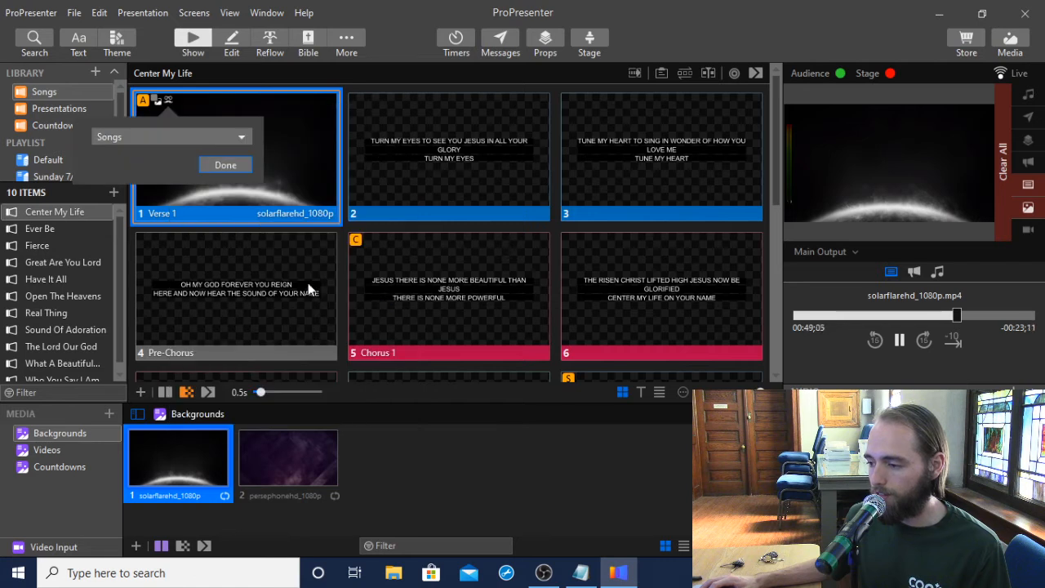
left_click(159, 138)
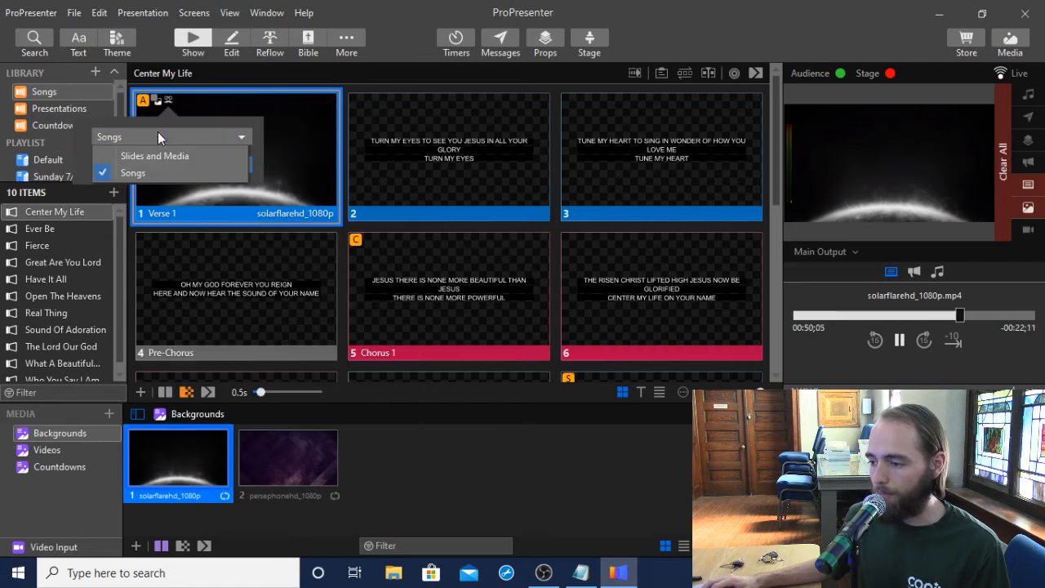
left_click(155, 175)
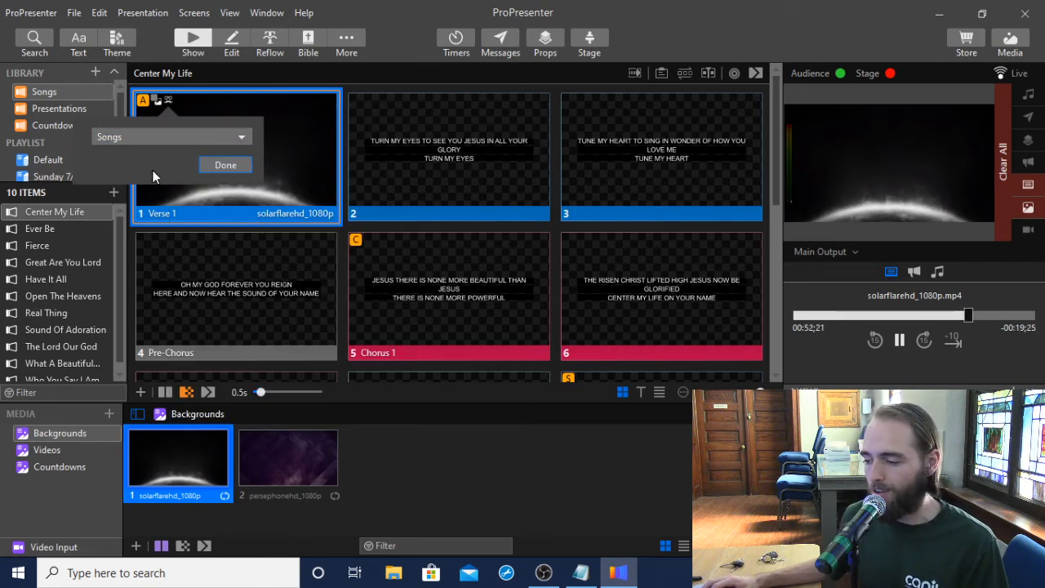
left_click(223, 165)
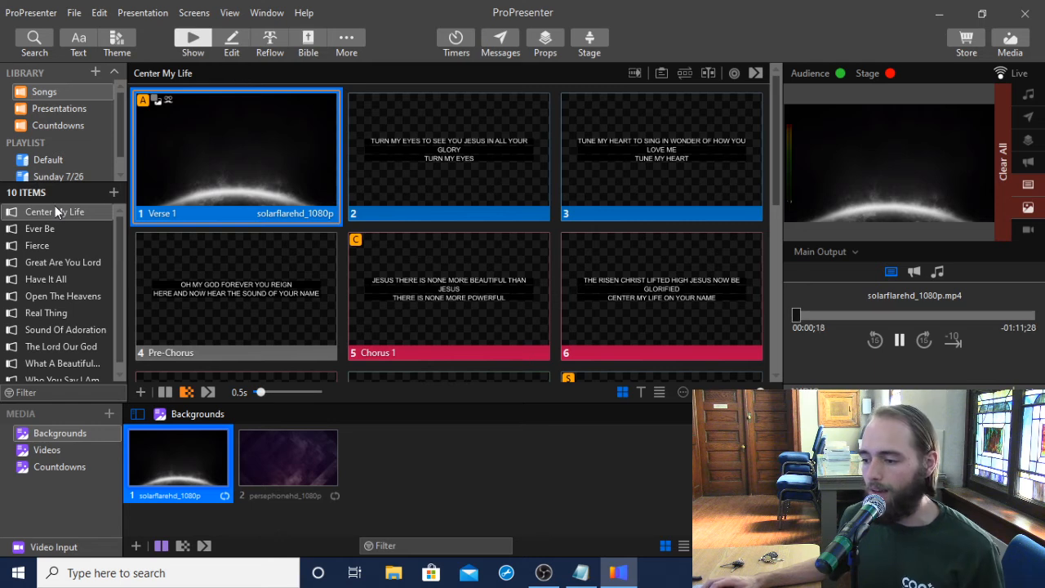
Compare the live output of Center My Life's slide 2 with Fierce's slides 2 and 3, ending on Center My Life's slide 2
left_click(454, 157)
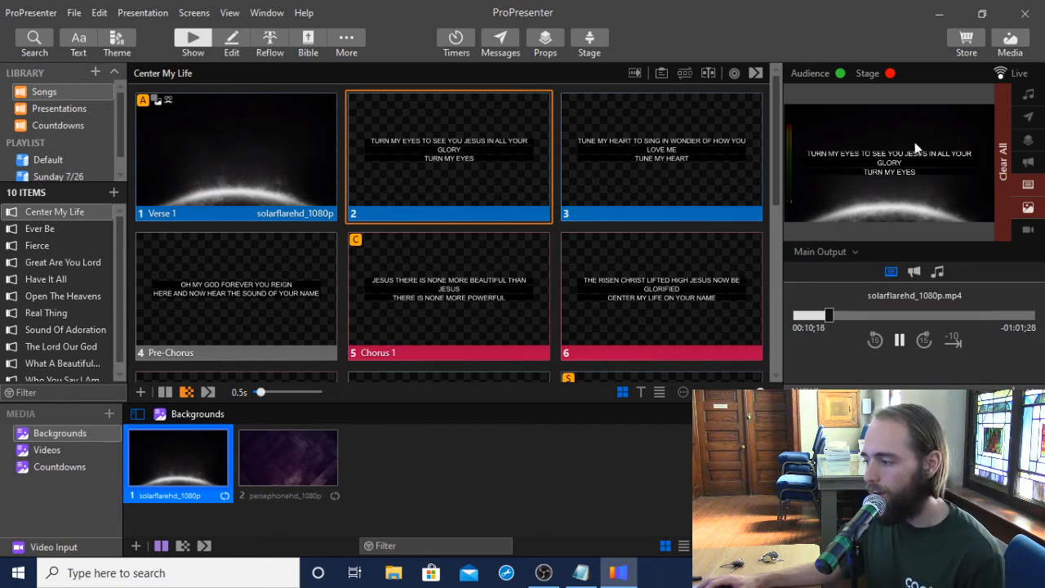
left_click(64, 245)
left_click(413, 167)
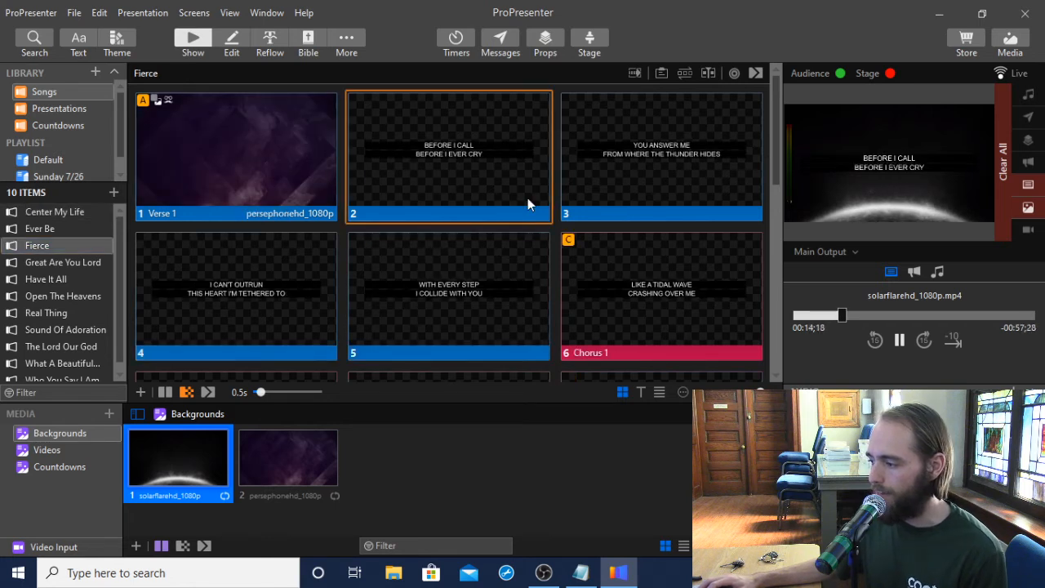
left_click(676, 148)
scroll(655, 189, "down", 1)
scroll(654, 189, "down", 6)
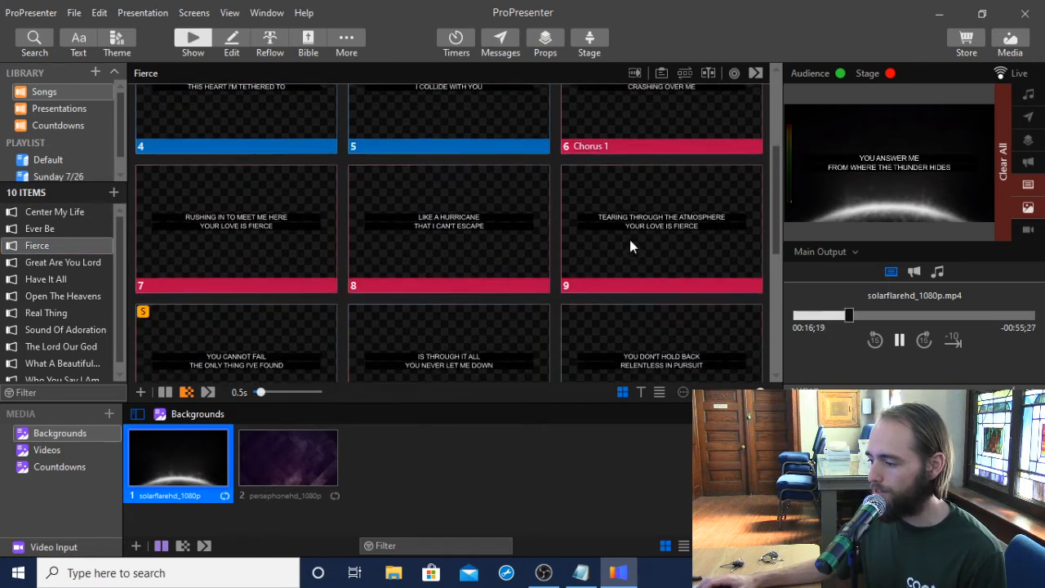
scroll(222, 227, "up", 7)
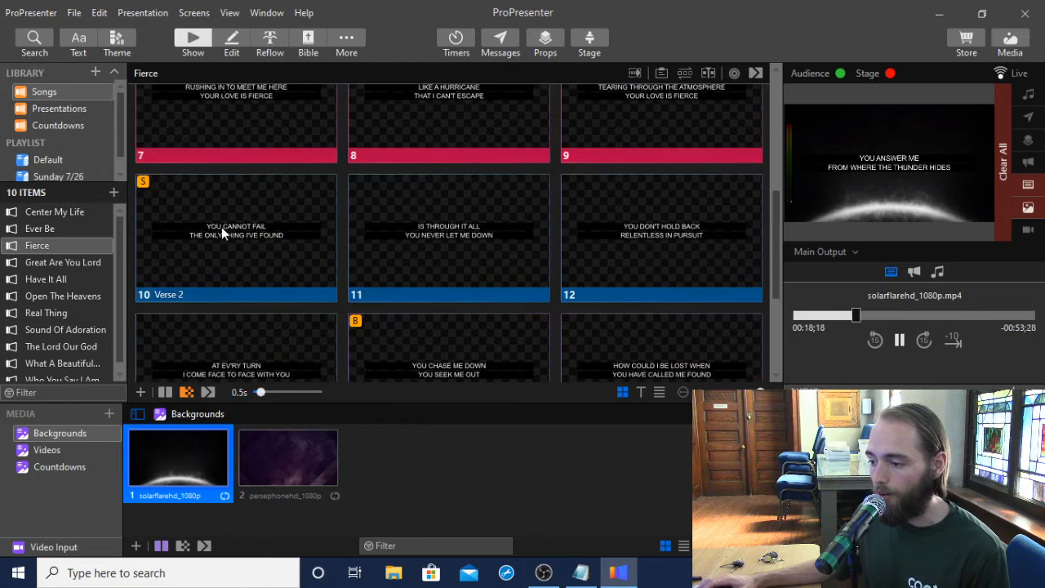
left_click(29, 214)
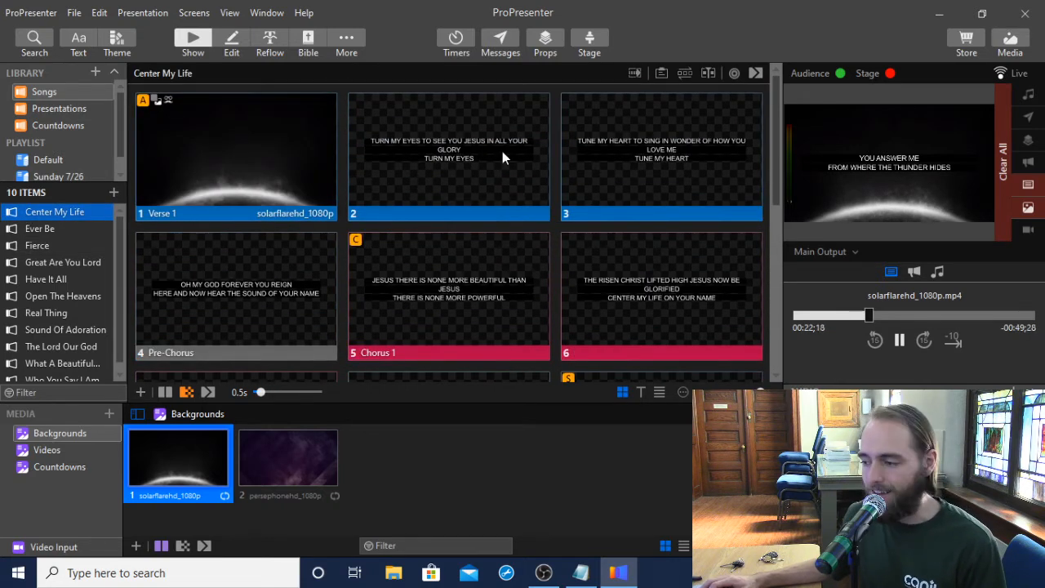
left_click(441, 140)
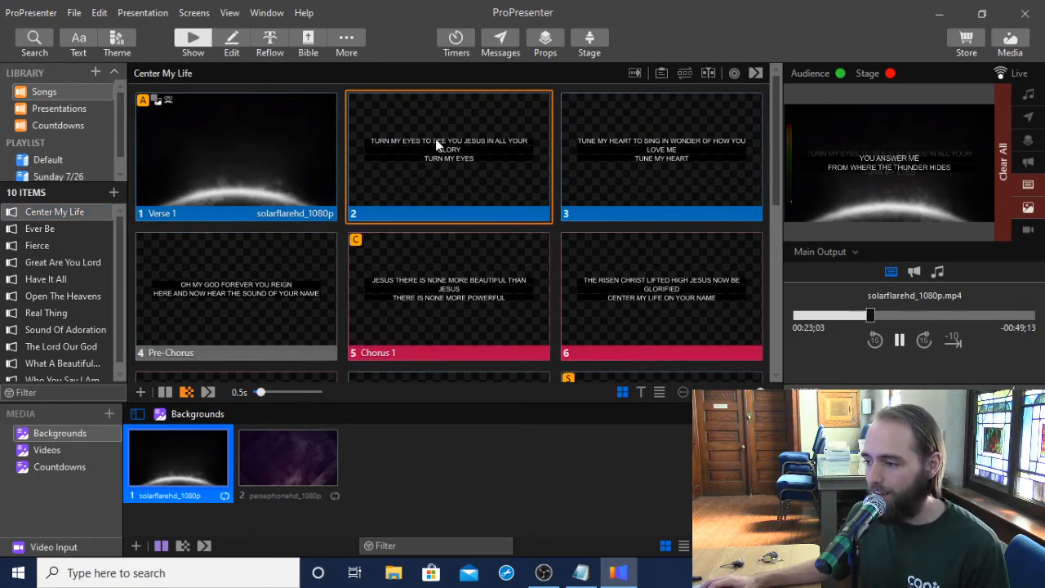
Open Center My Life in the Reflow Editor and break slide 2's first line after "TURN MY EYES"
left_click(271, 36)
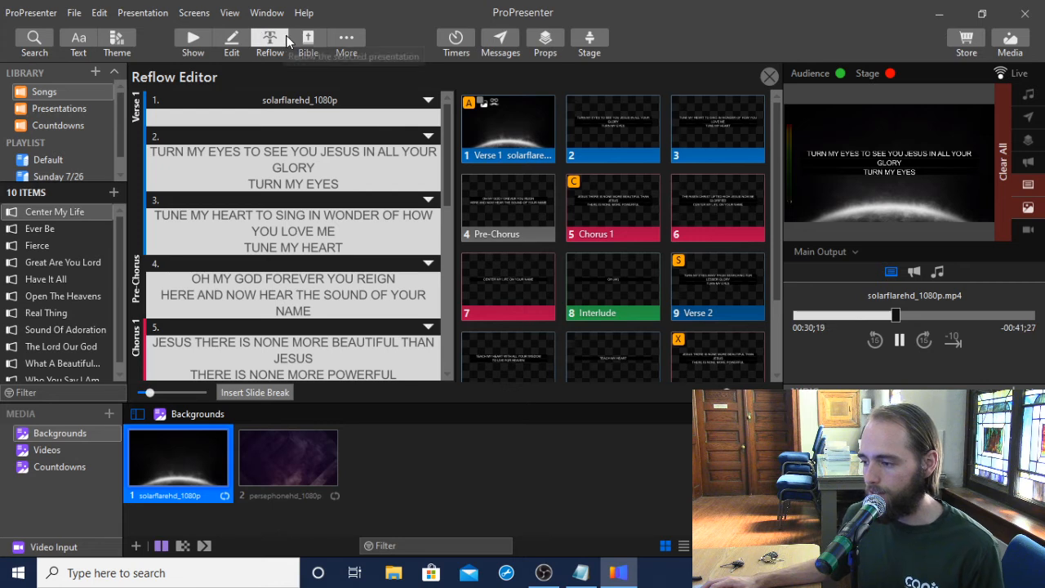
left_click(189, 36)
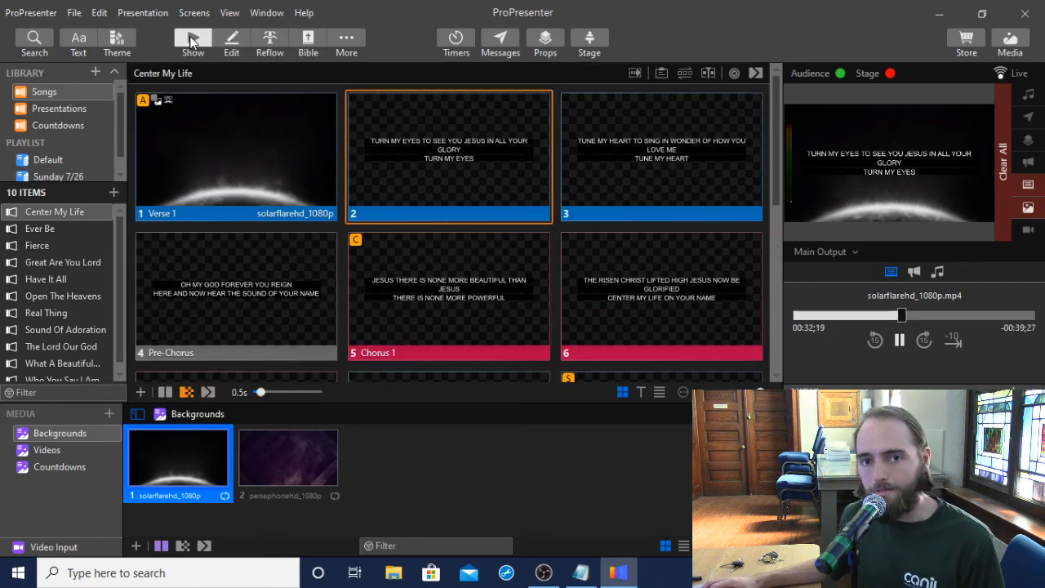
left_click(267, 35)
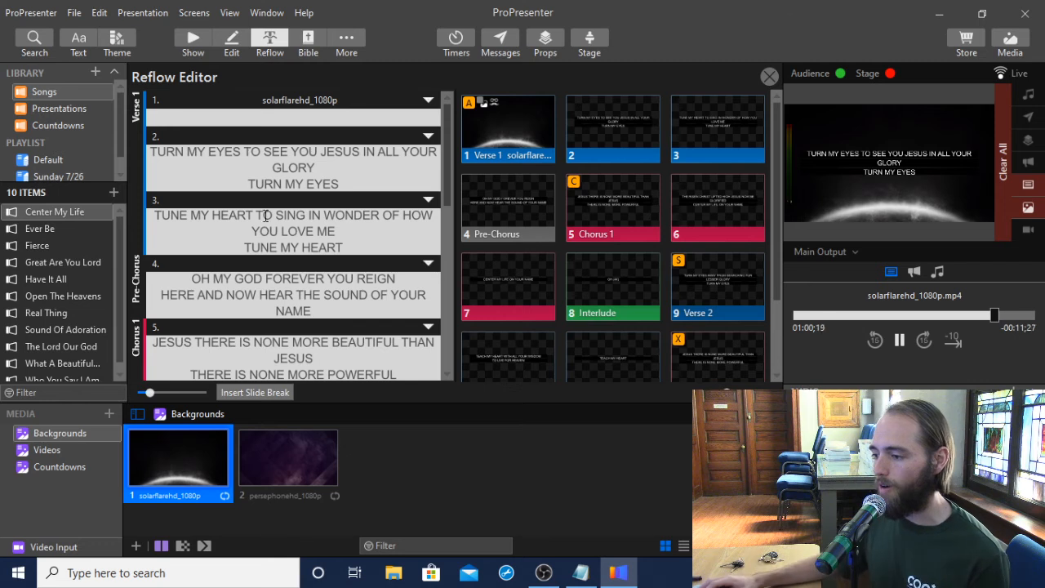
left_click(246, 150)
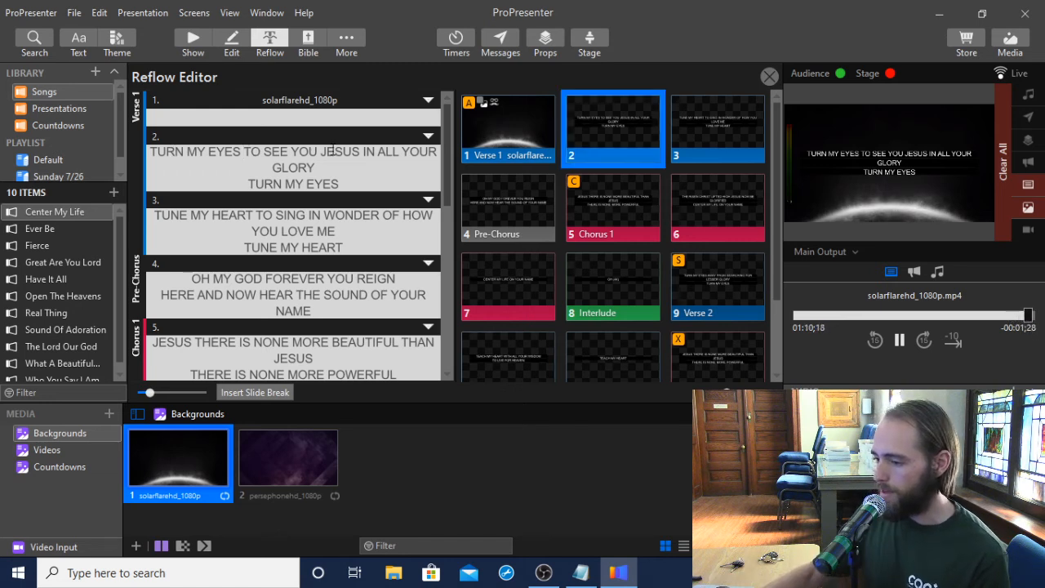
key("Return")
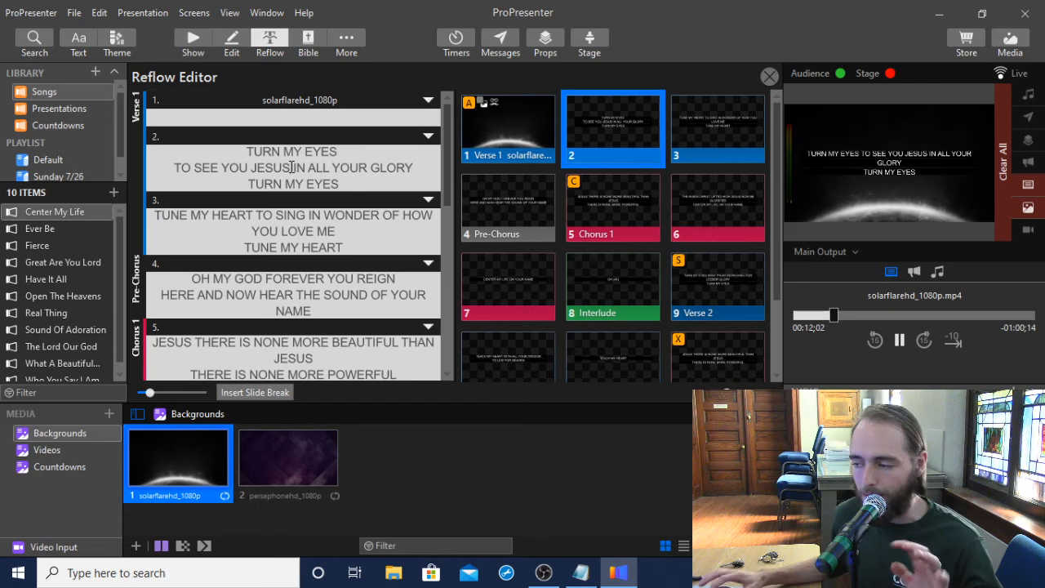
Split slide 2 into two slides with a slide break before "IN ALL YOUR GLORY"
left_click(291, 166)
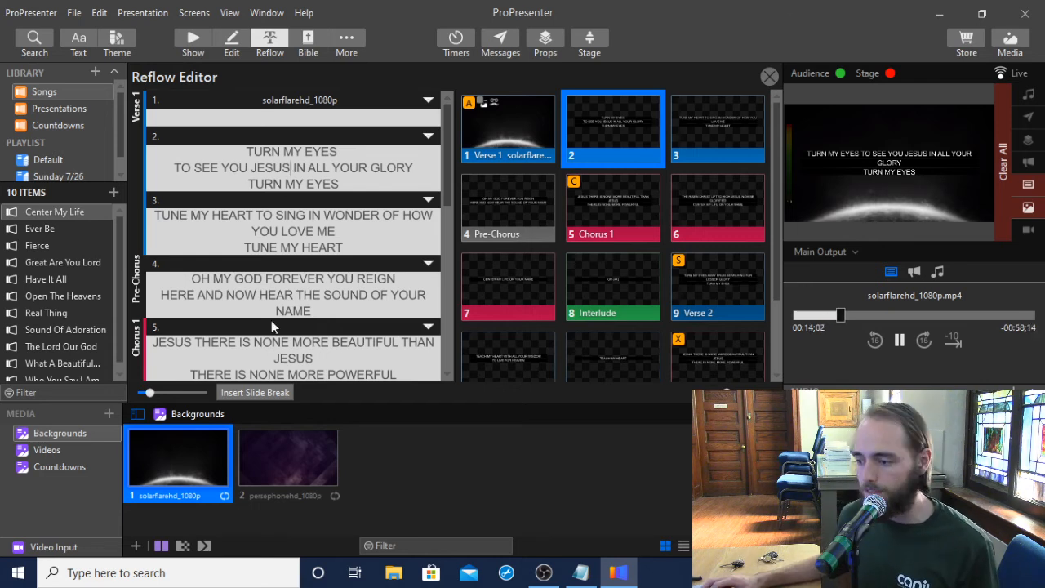
left_click(255, 392)
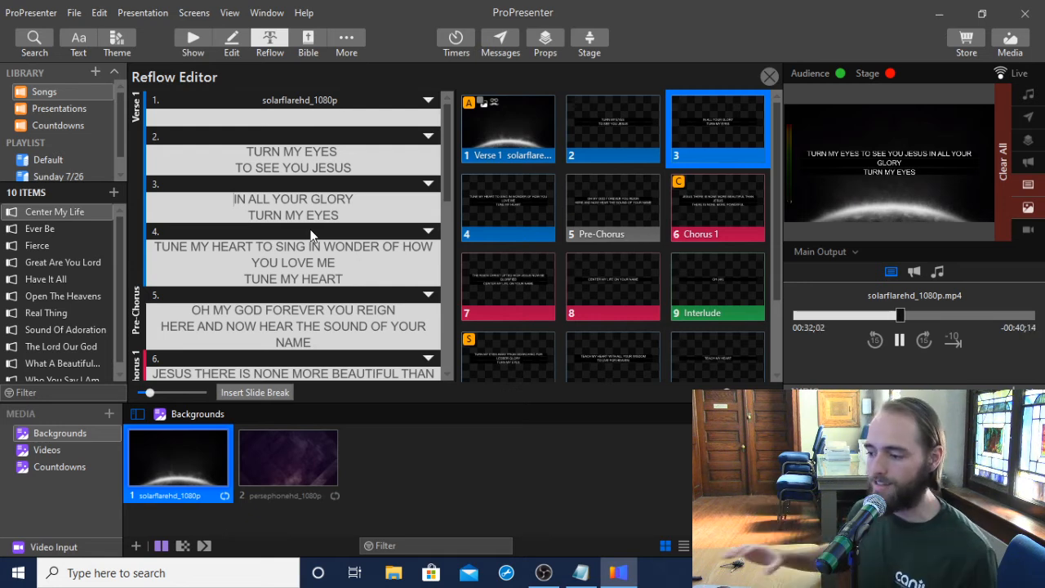
Break slide 4's first line after "TUNE MY HEART" and split the slide before "OF HOW YOU LOVE ME"
left_click(255, 246)
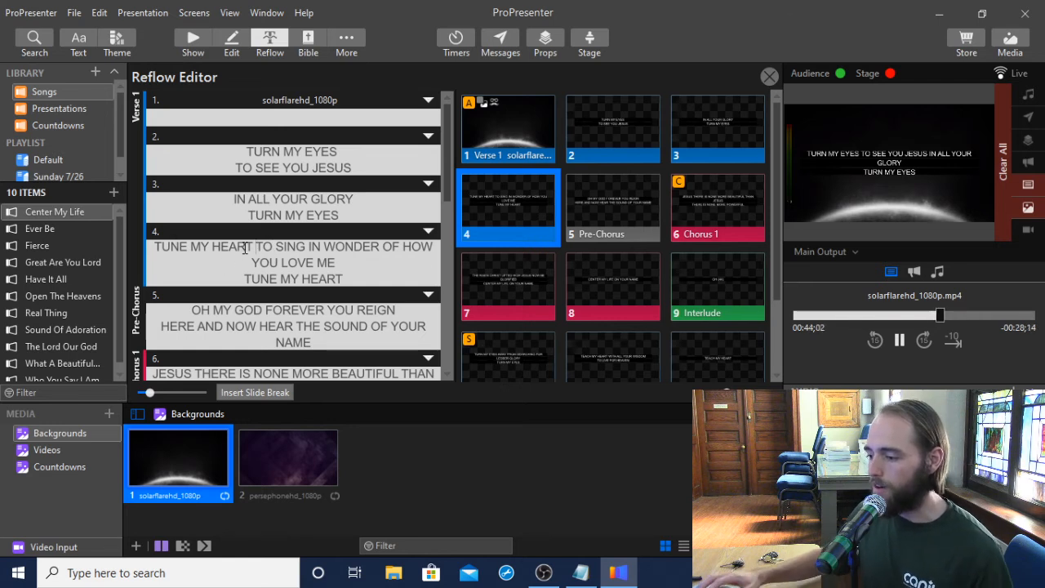
key("Return")
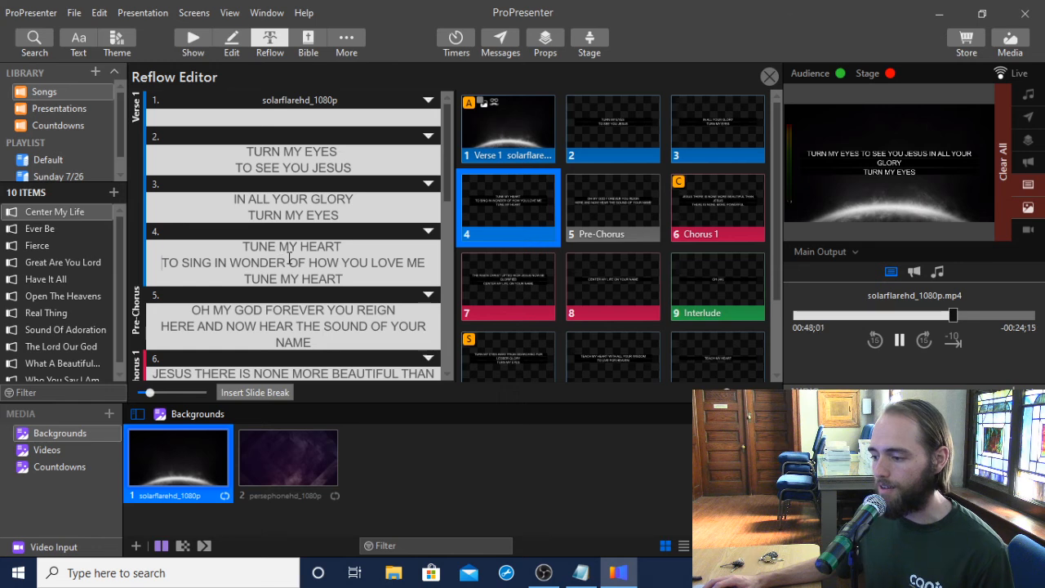
left_click(253, 392)
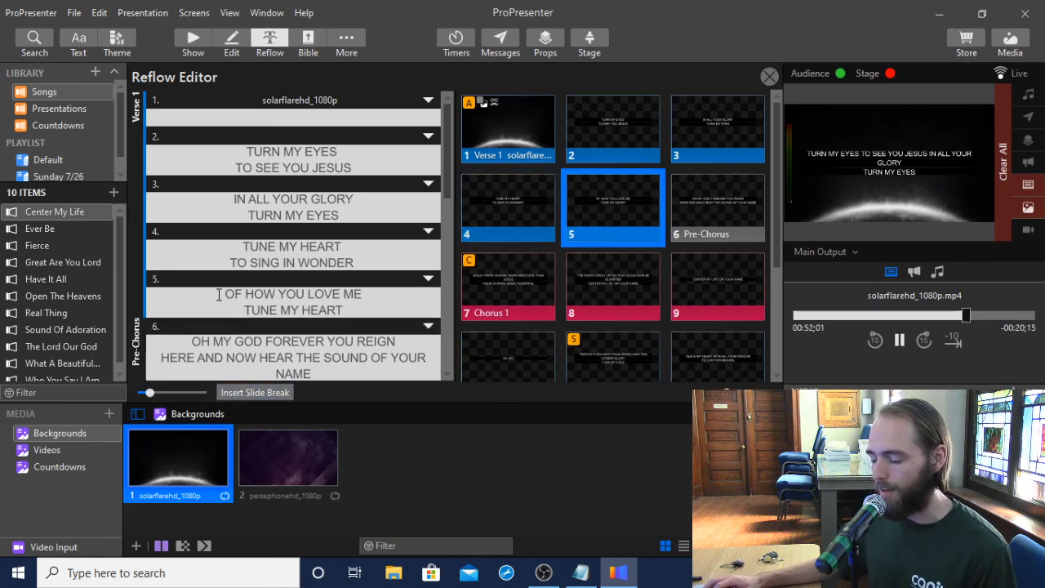
Review the reflowed Verse 1 slides and the remaining lyrics through the Ending for lines that are still too long
scroll(272, 261, "down", 3)
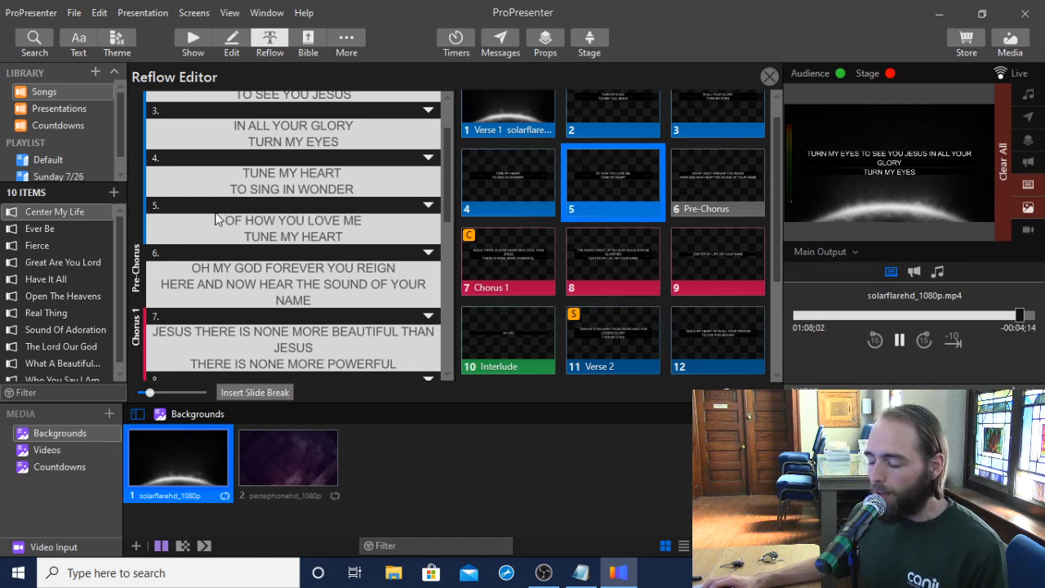
scroll(217, 219, "up", 2)
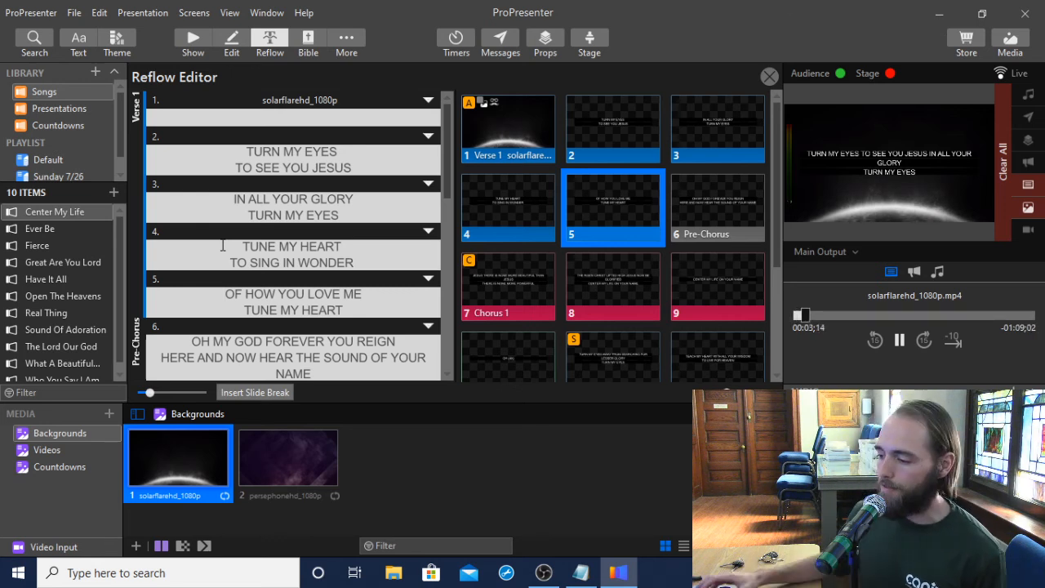
scroll(236, 256, "down", 1)
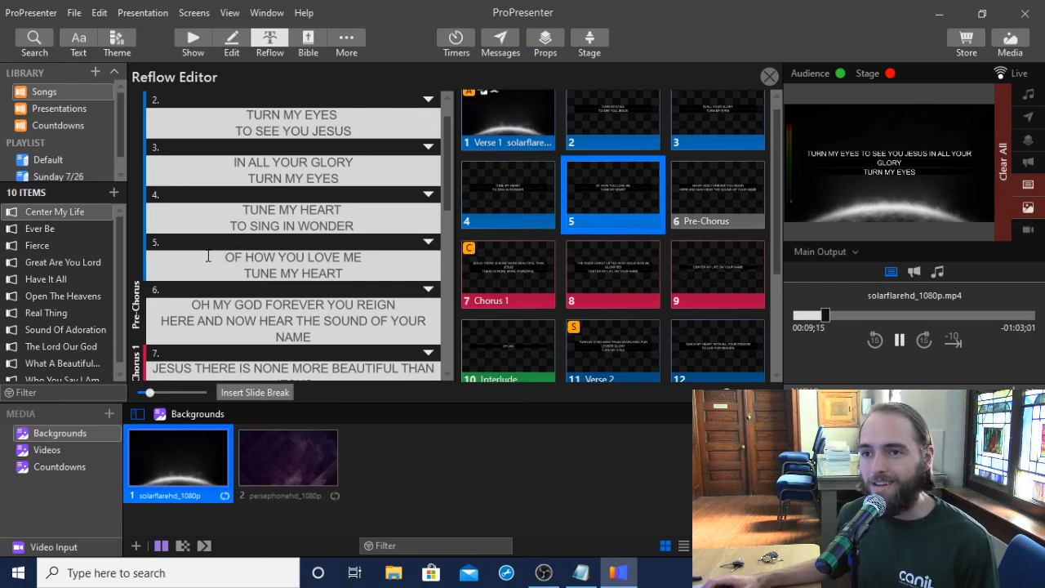
scroll(214, 265, "up", 1)
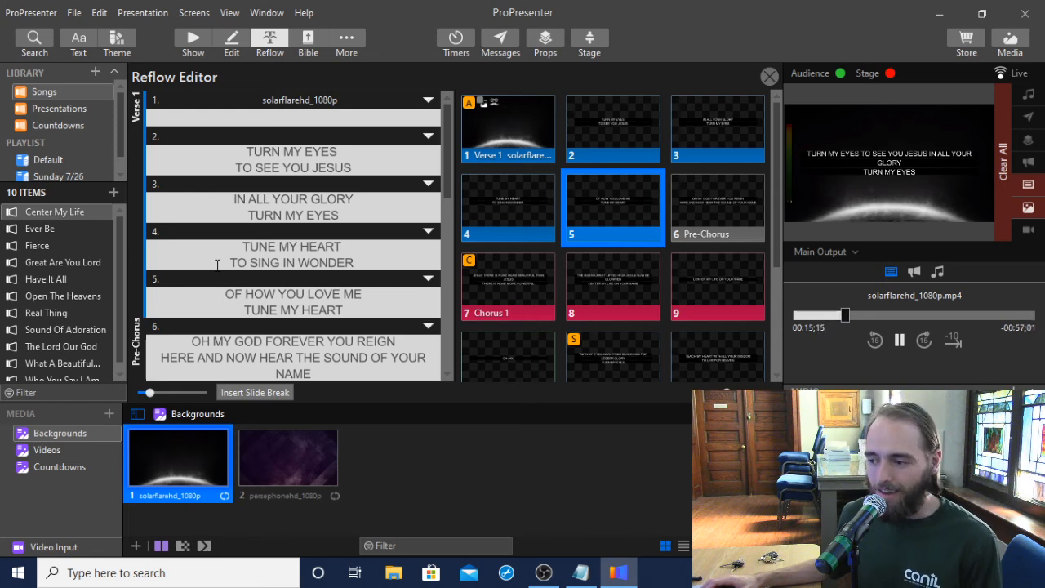
scroll(217, 264, "down", 2)
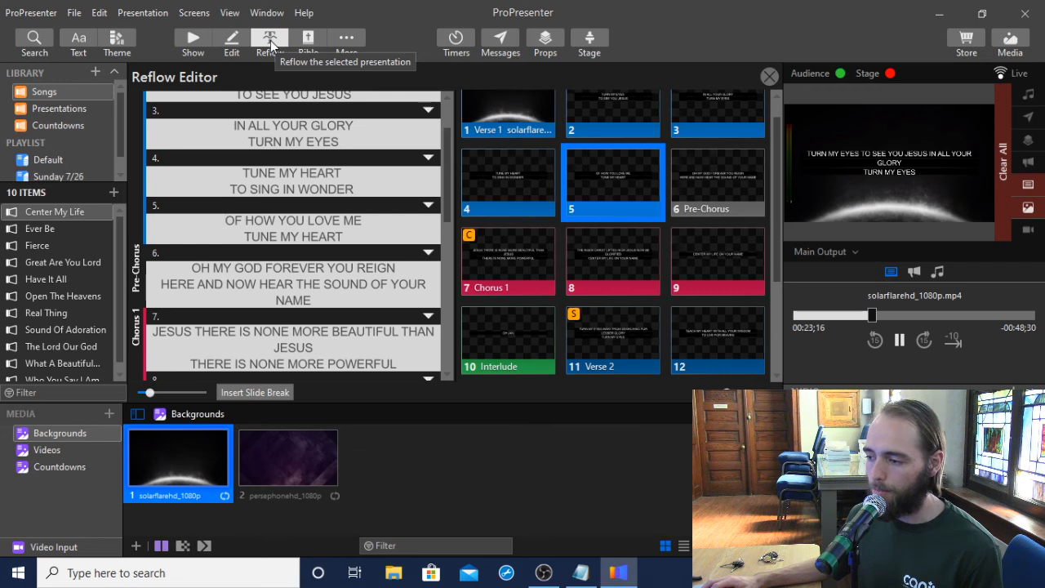
scroll(233, 223, "down", 2)
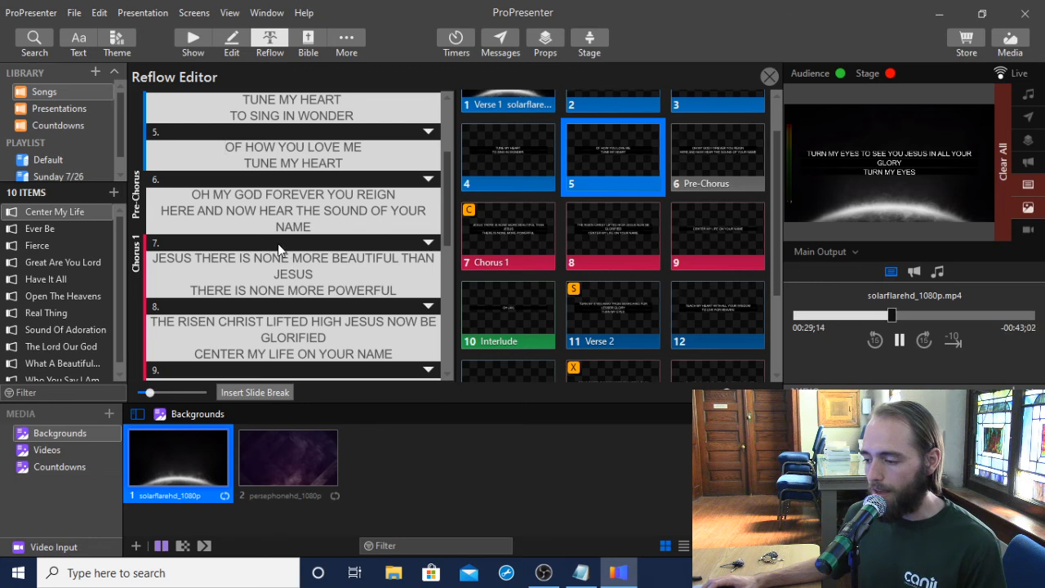
scroll(278, 244, "down", 10)
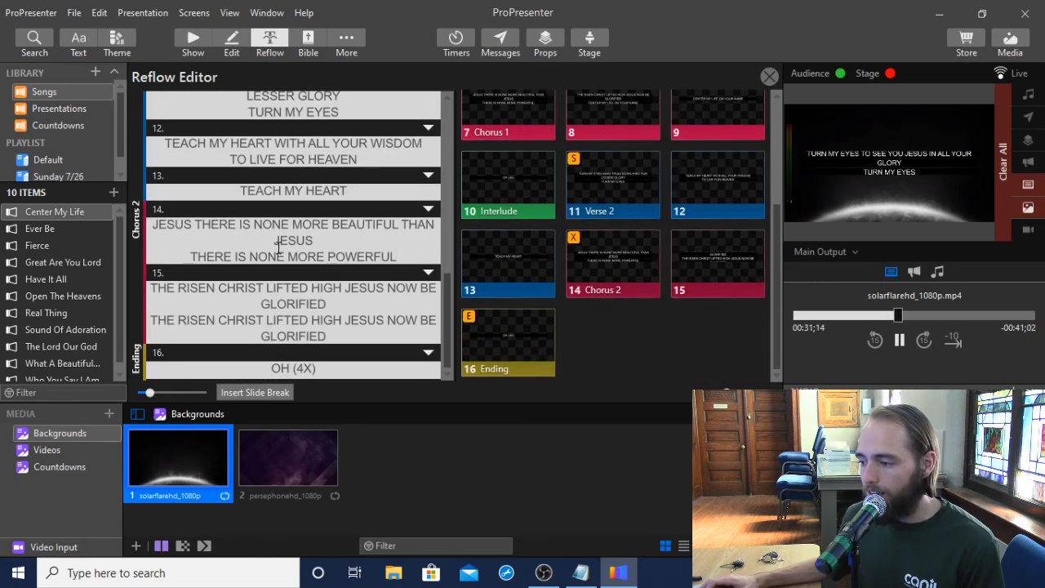
scroll(278, 247, "up", 10)
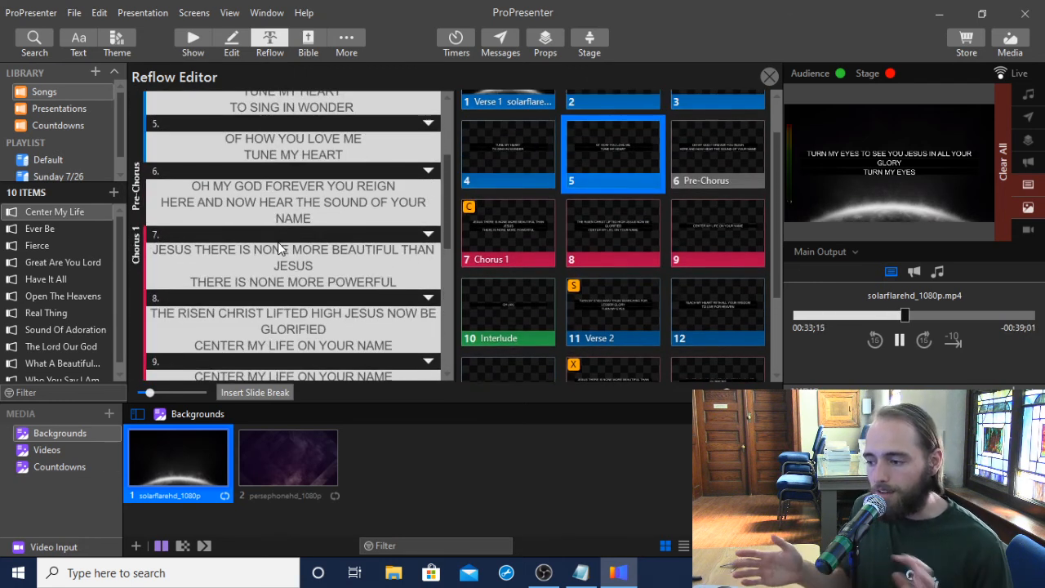
Return to the Show view and send slide 2, "TURN MY EYES TO SEE YOU JESUS", to the live output
left_click(190, 33)
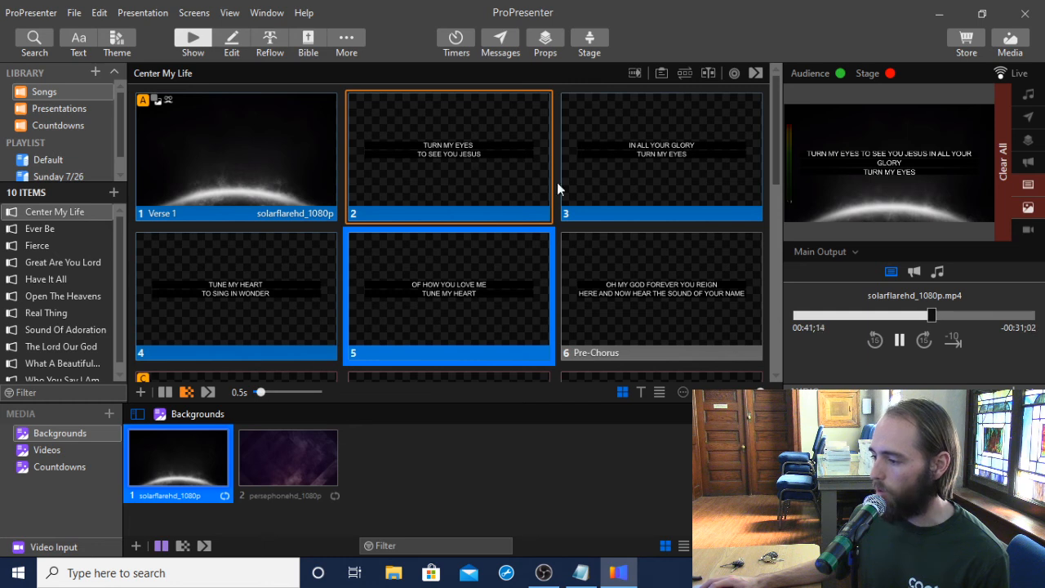
left_click(447, 155)
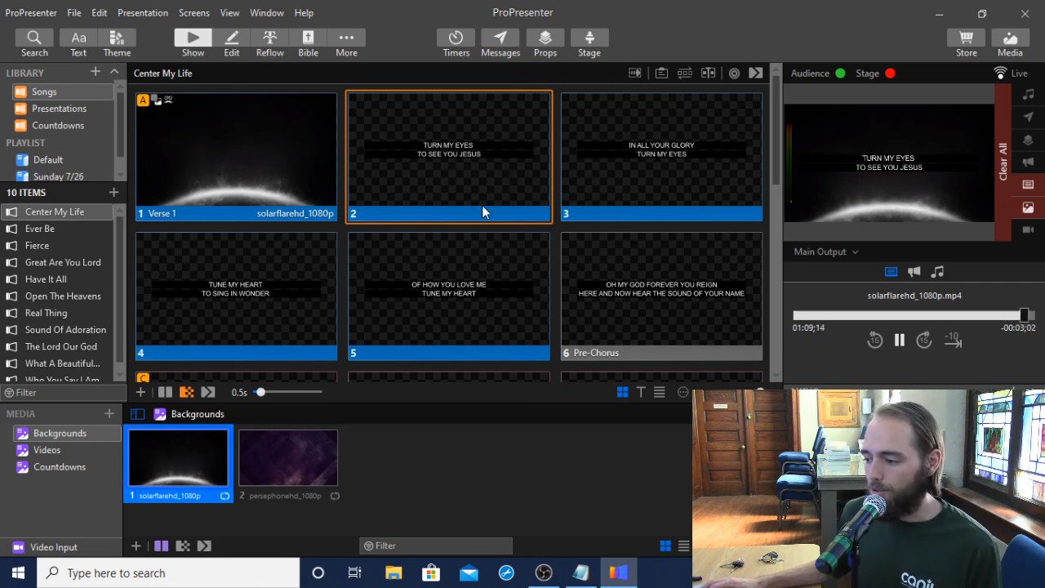
scroll(506, 213, "down", 5)
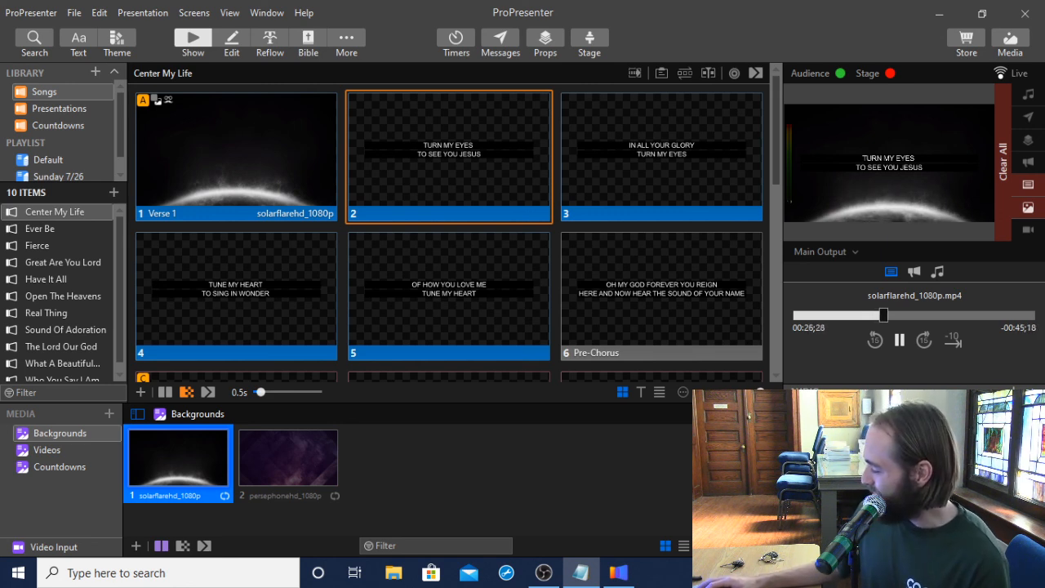
key("alt+Tab")
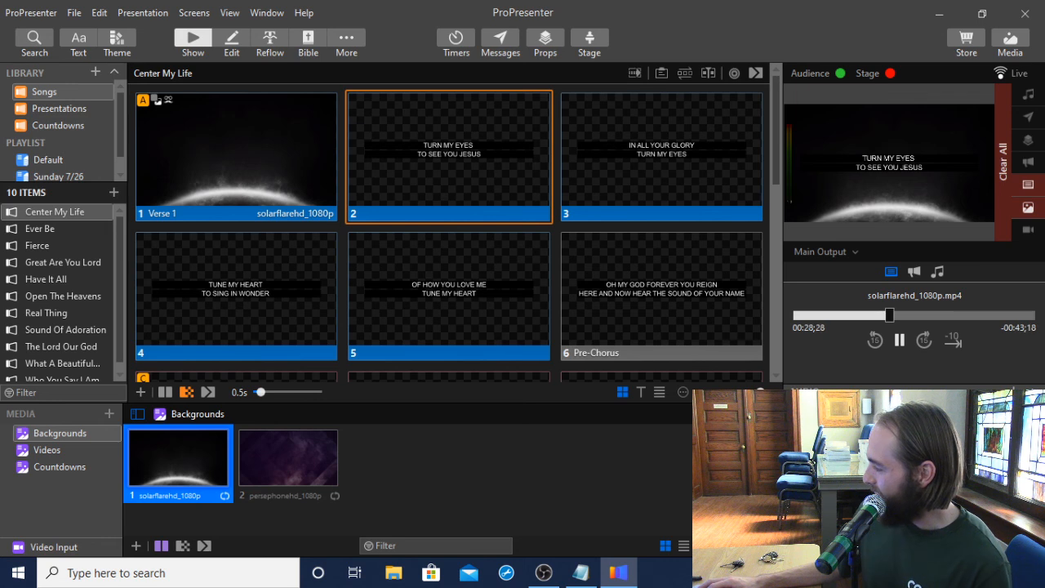